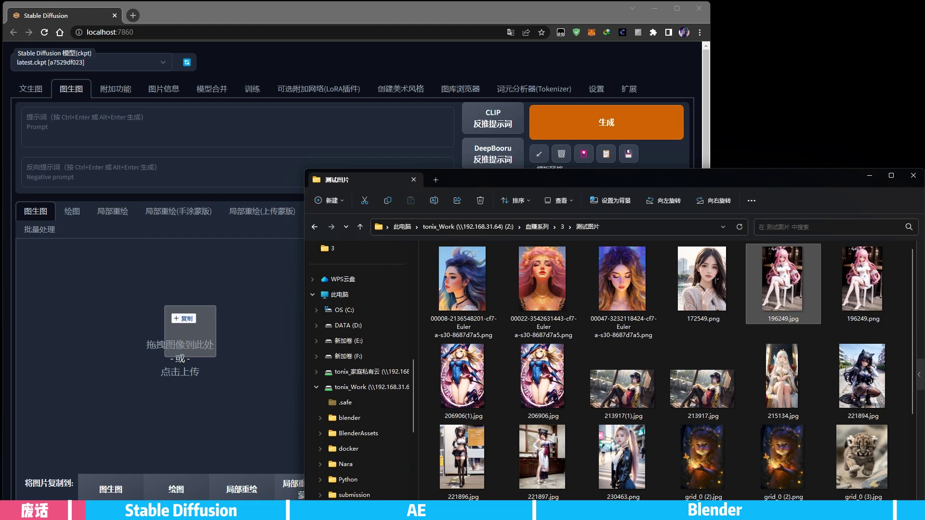
- Load the pink-haired figure image into img2img at 512×832
left_click_drag(782, 284, 178, 320)
scroll(178, 289, "down", 3)
scroll(178, 289, "down", 3)
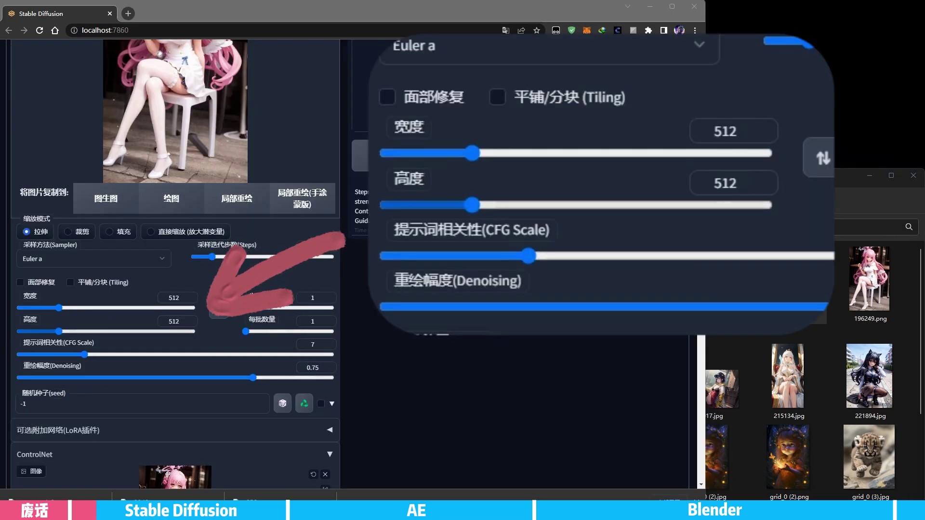
left_click_drag(59, 332, 192, 331)
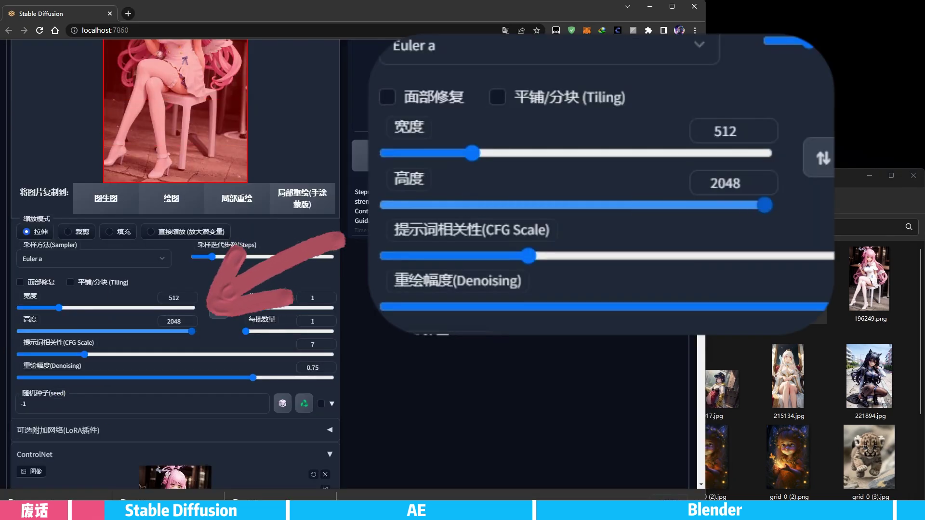
mouse_move(59, 307)
left_mouse_down()
mouse_move(81, 307)
mouse_move(58, 308)
left_mouse_up()
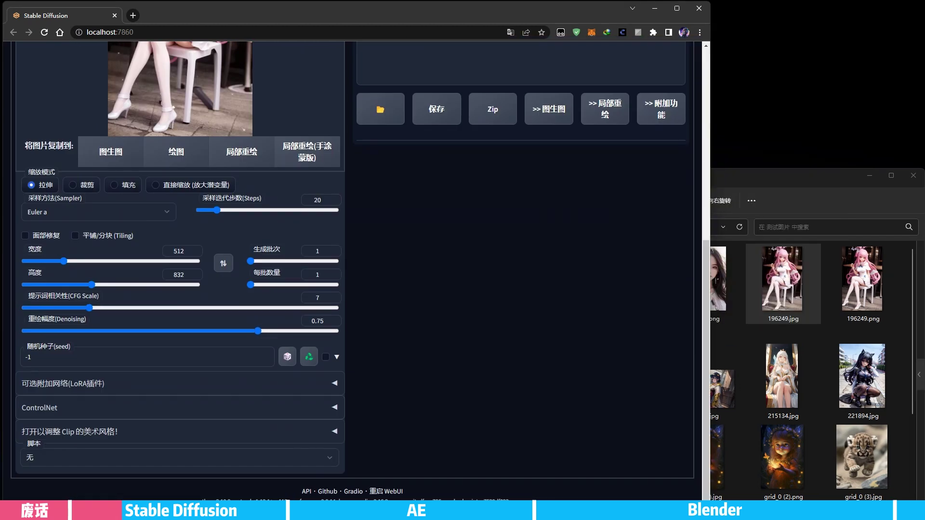
- Expand ControlNet and enable it on the same figure image
left_click(40, 408)
scroll(193, 289, "down", 3)
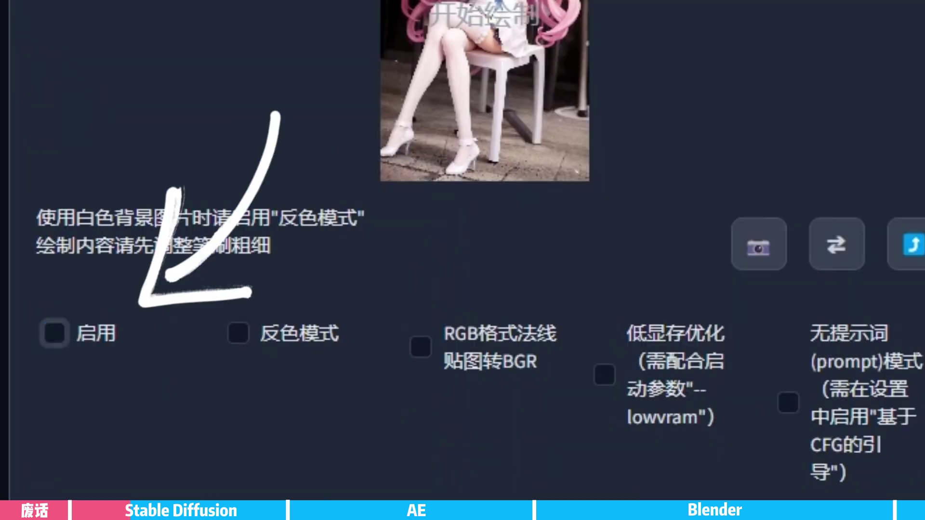
left_click(54, 333)
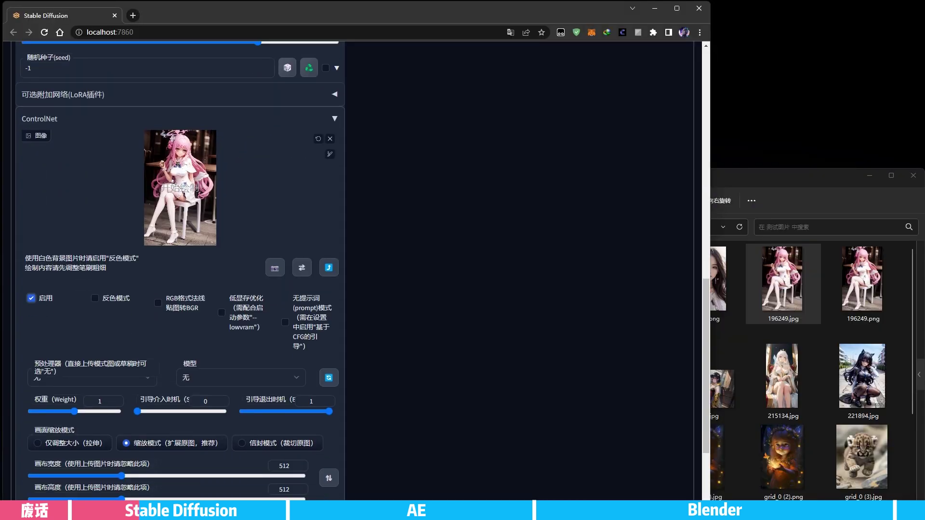
- Choose the MiDaS depth estimation preprocessor and the control_depth model in ControlNet
left_click(92, 378)
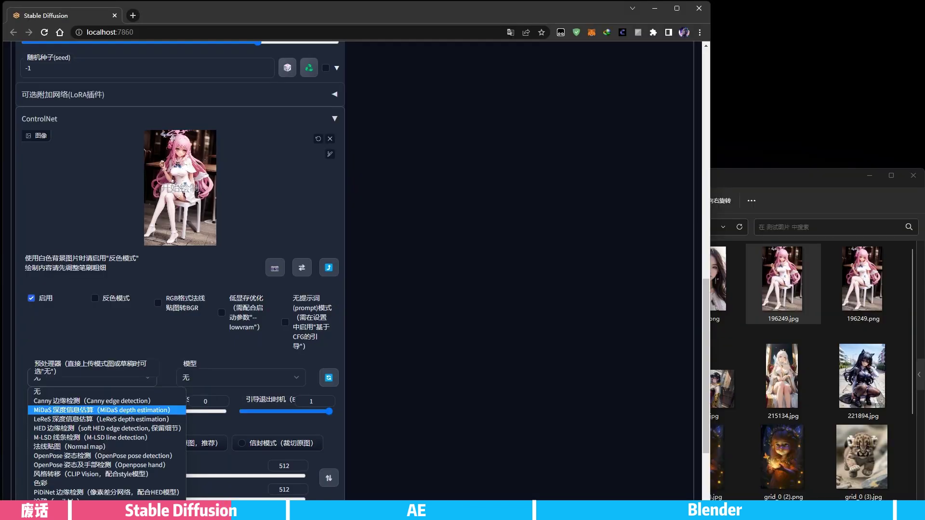
left_click(144, 409)
left_click(241, 377)
left_click(211, 404)
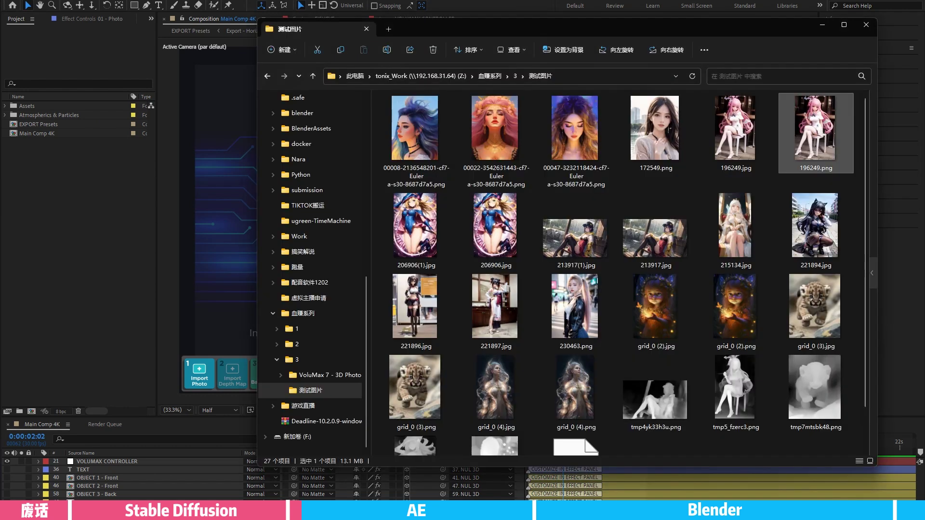
- Import the files and place the figure photo, fitted to comp height, in 01 - Photo
scroll(621, 270, "down", 1)
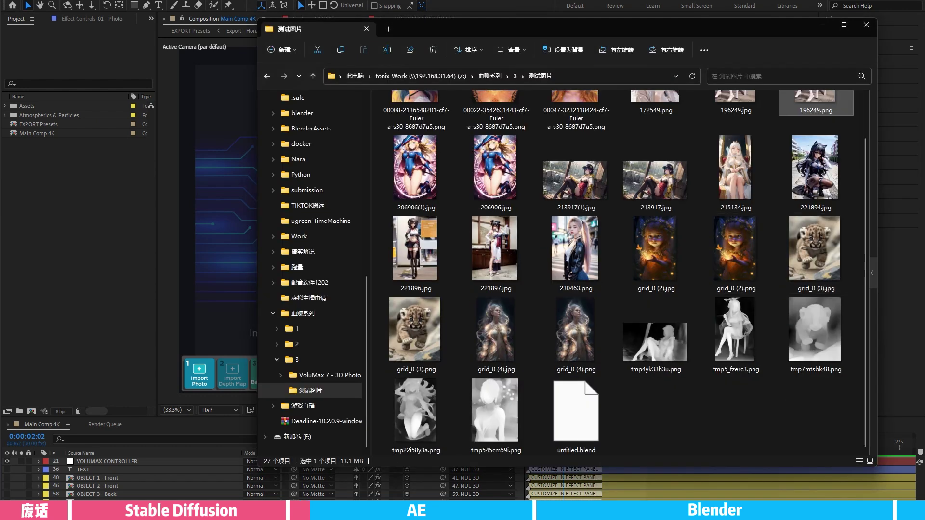
left_click_drag(730, 320, 72, 241, "ctrl")
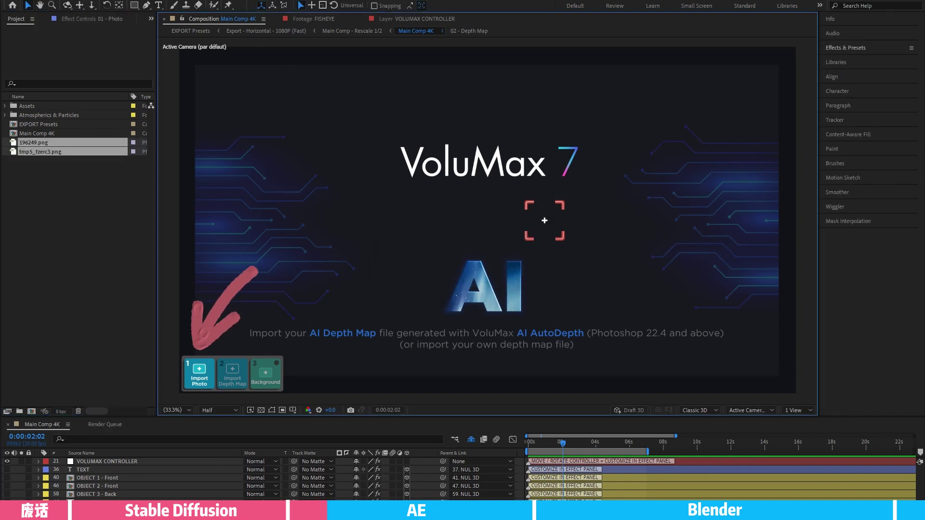
double_click(199, 373)
left_click(33, 142)
left_click_drag(34, 142, 487, 217)
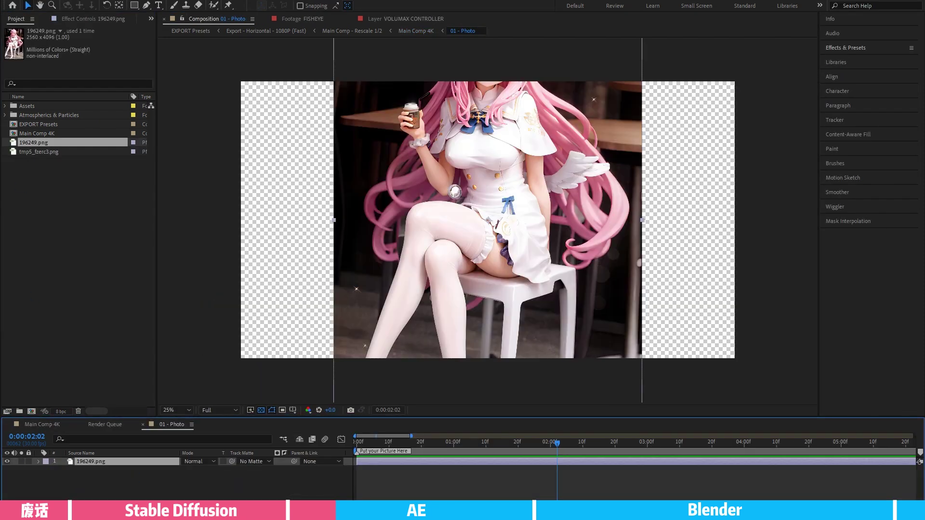
key("s")
key("ctrl+alt+shift+h")
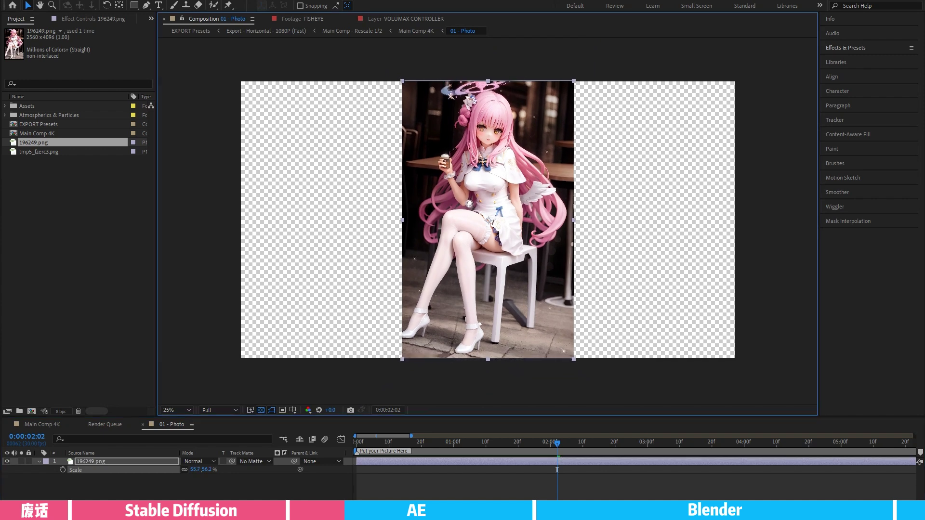
left_click(415, 31)
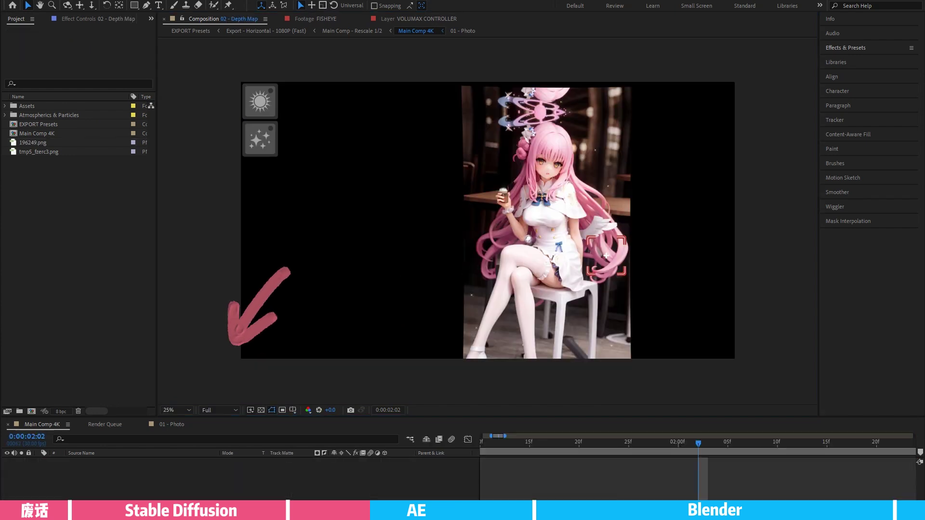
- Add depth map tmp5_fzerc3.png to 02 - Depth Map, fitted to comp height, then return to Main Comp 4K
left_click(40, 152)
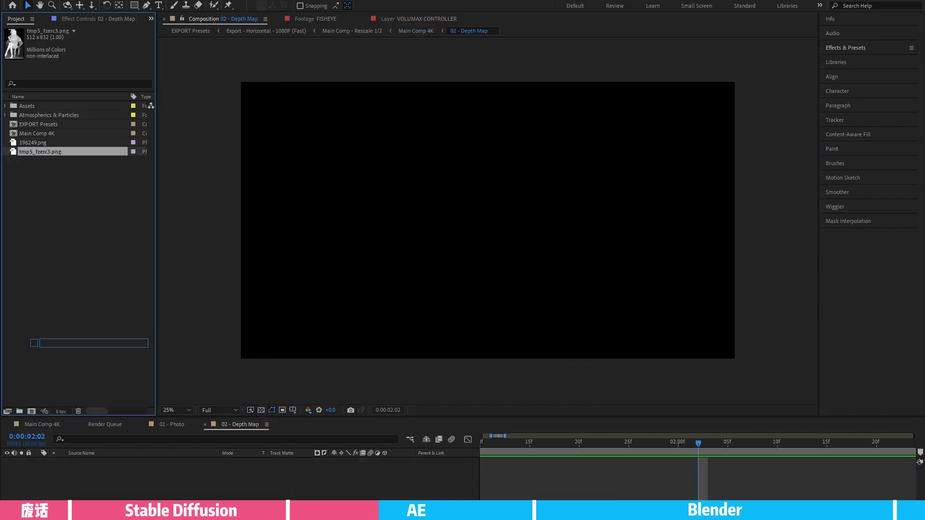
key("ctrl+slash")
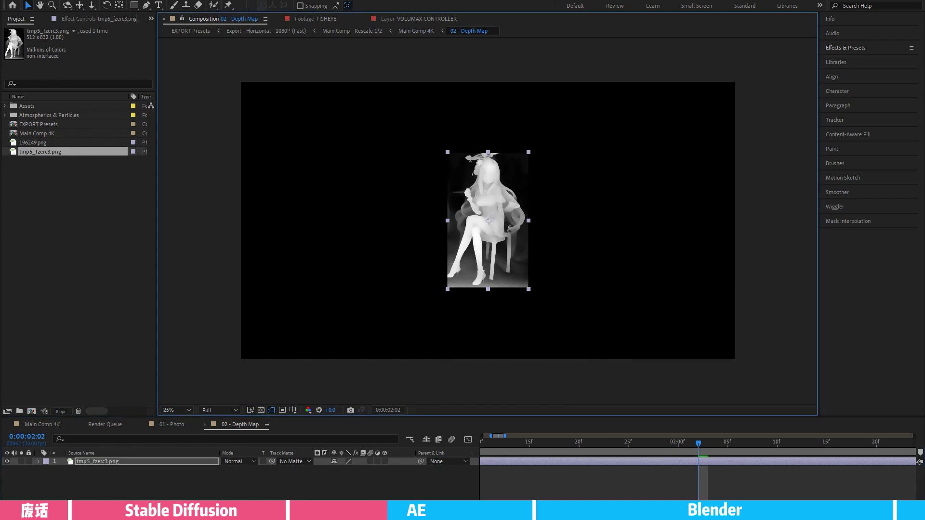
key("ctrl+alt+shift+h")
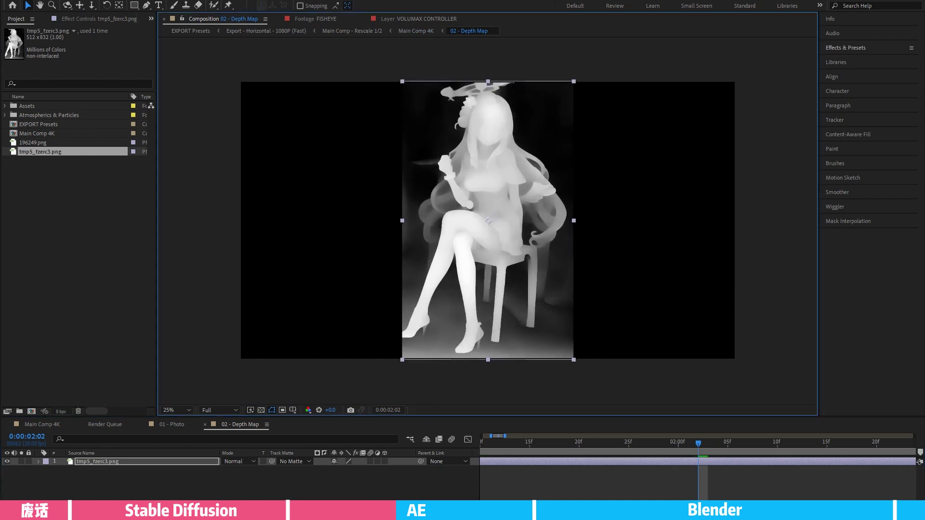
key("shift+Escape")
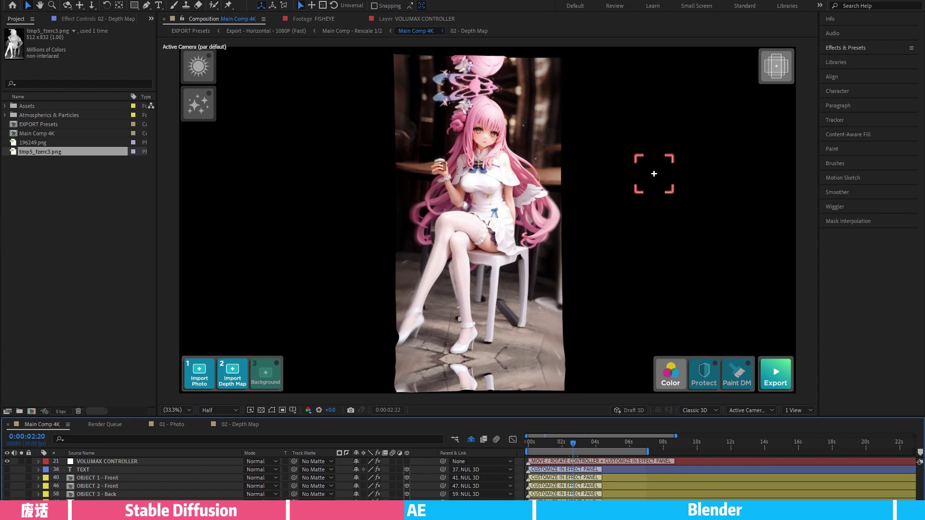
- Set the VOLUMAX CONTROLLER effect's RELAX to 25.55 and BOOST to 18.94
key("space")
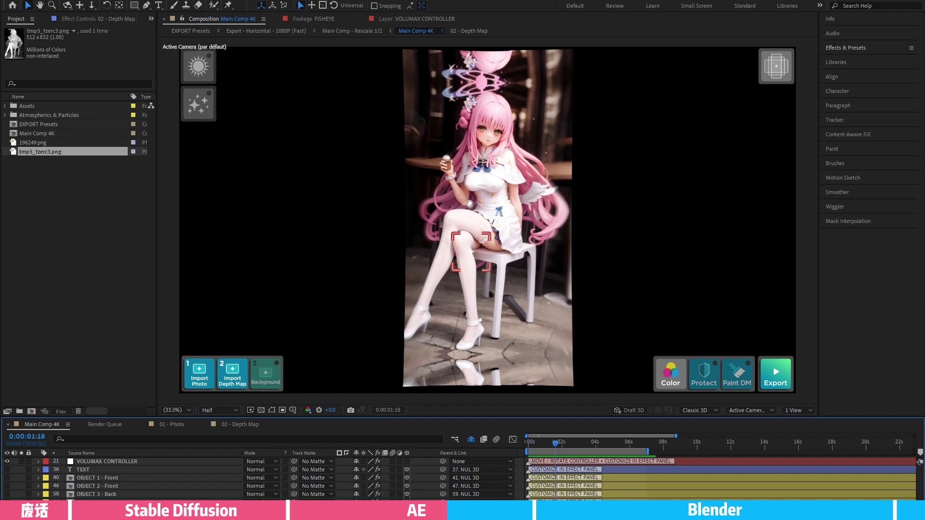
left_click(528, 226)
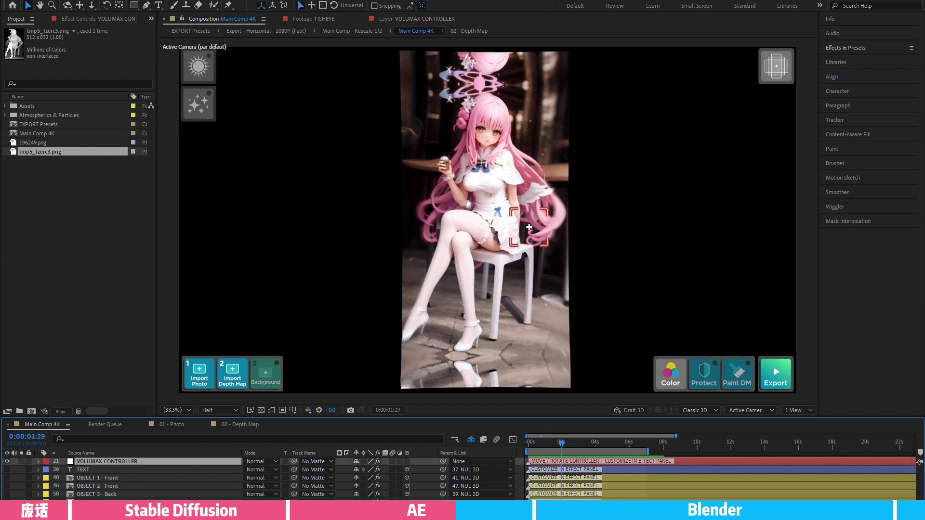
key("F3")
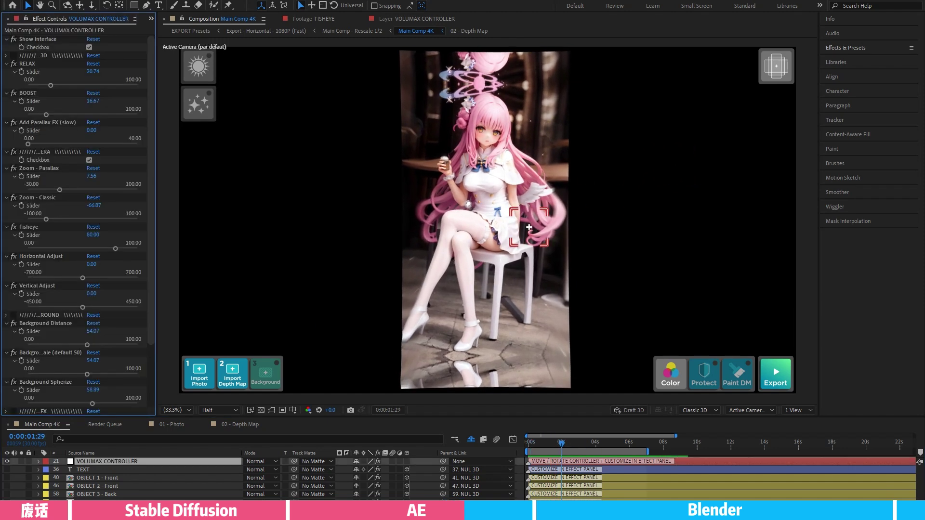
left_click(56, 85)
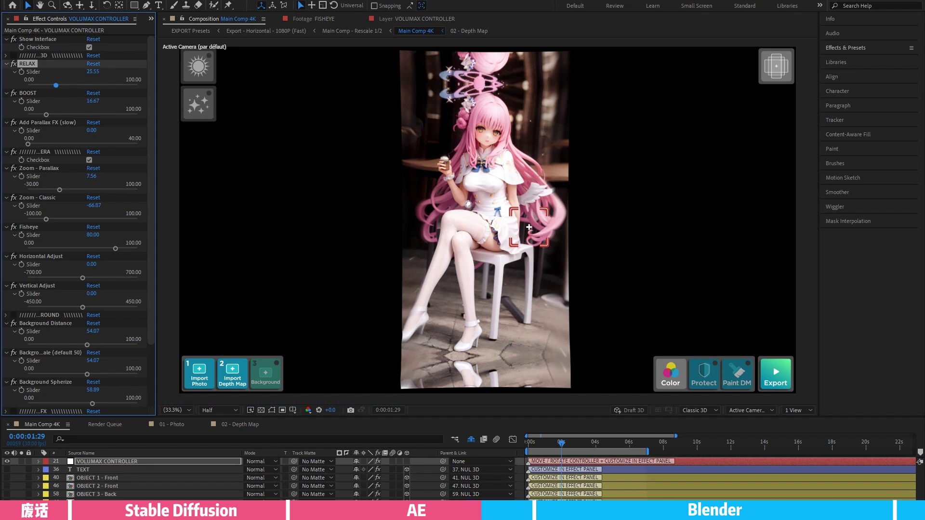
left_click_drag(46, 115, 49, 114)
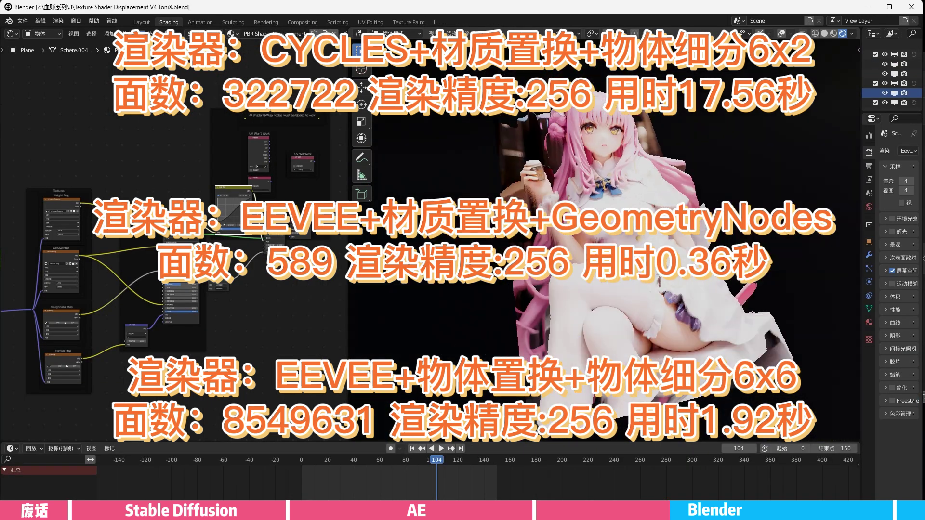
- Preview the viewport animation, close the render window, and render a test frame with F12
key("space")
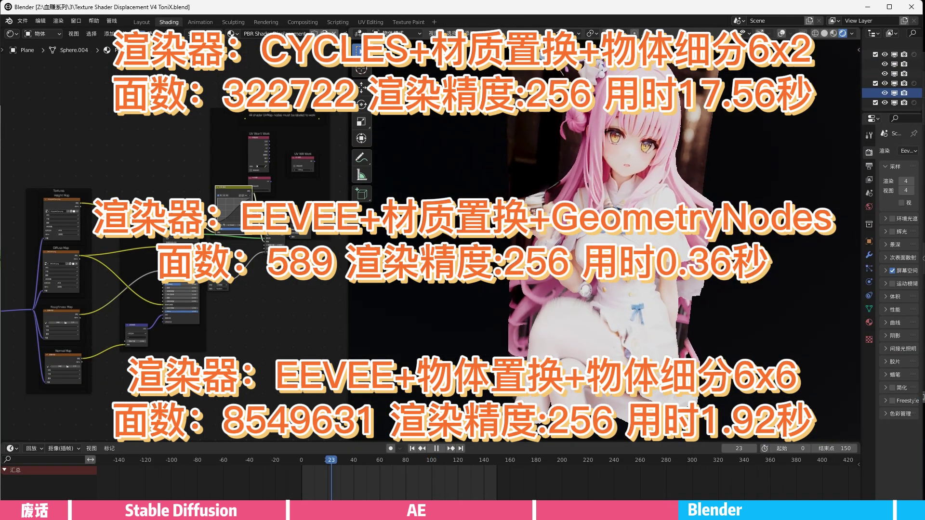
key("space")
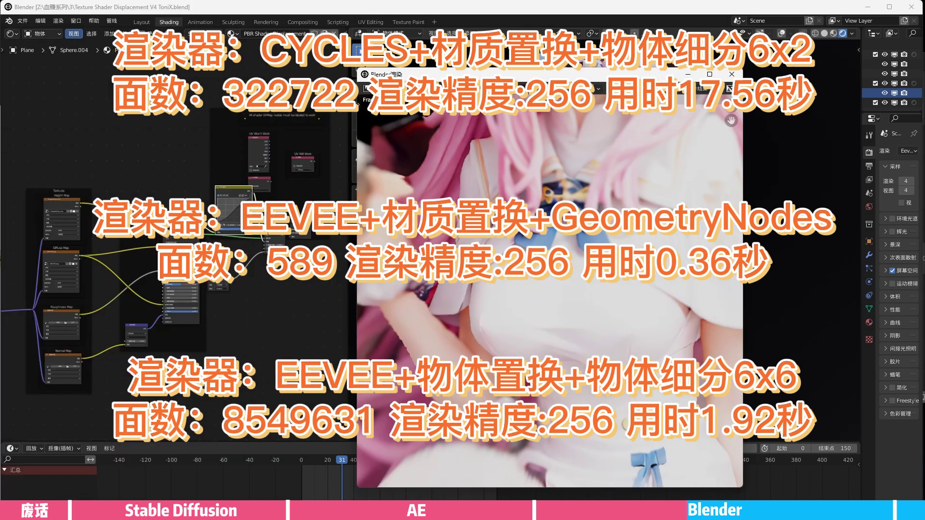
left_click(732, 74)
key("space")
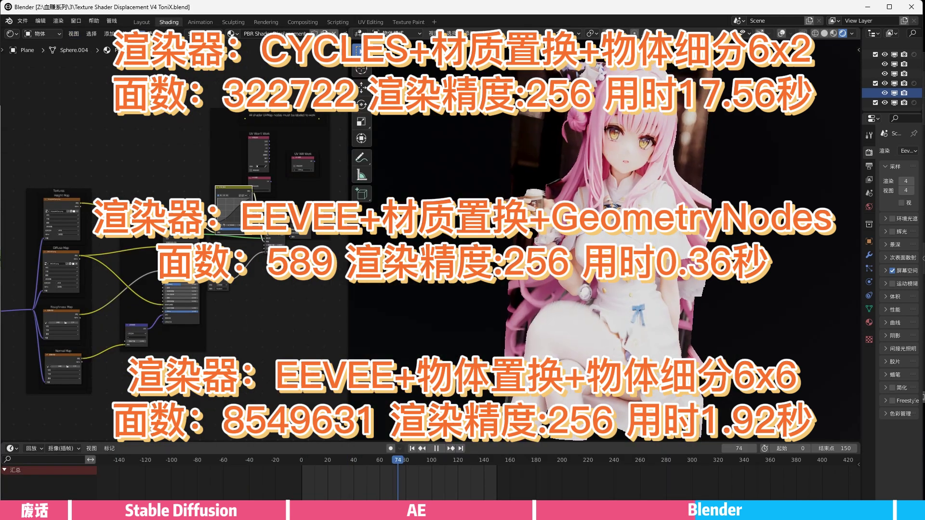
key("F12")
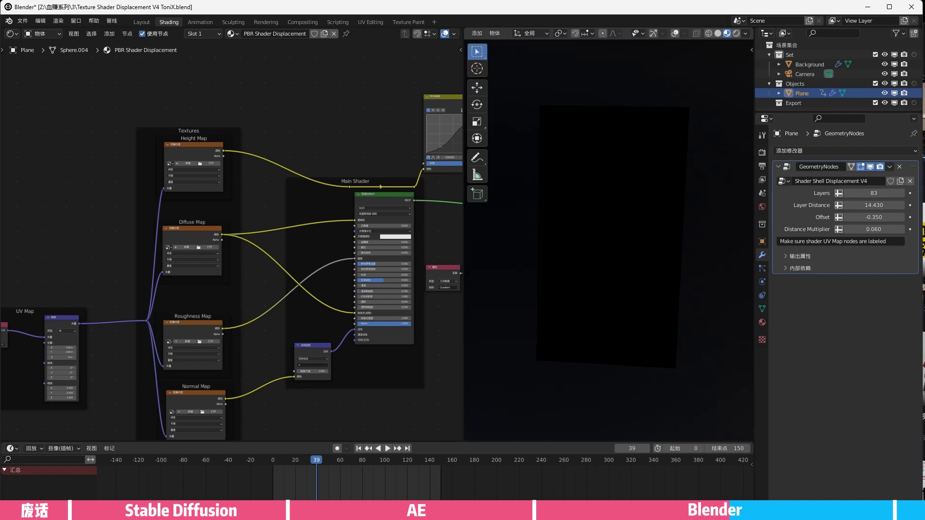
- Show viewport overlays and load tmpqwziv2pa.png into the Height Map image node
key("shift+alt+z")
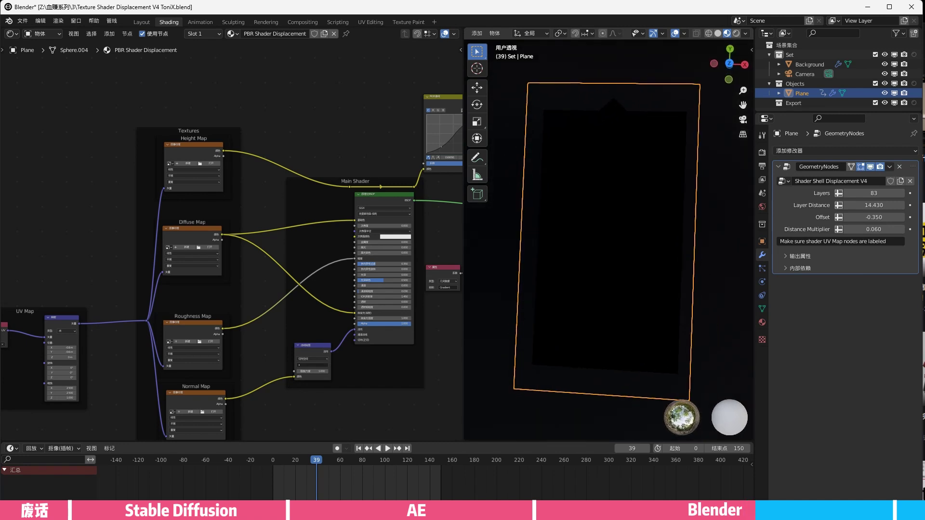
scroll(196, 163, "up", 1)
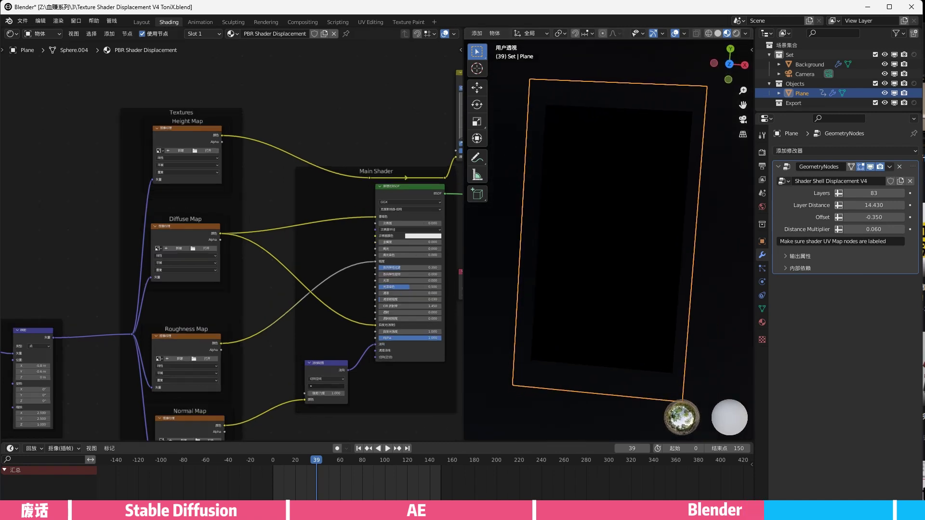
scroll(195, 162, "up", 2)
scroll(195, 162, "up", 1)
scroll(196, 162, "up", 1)
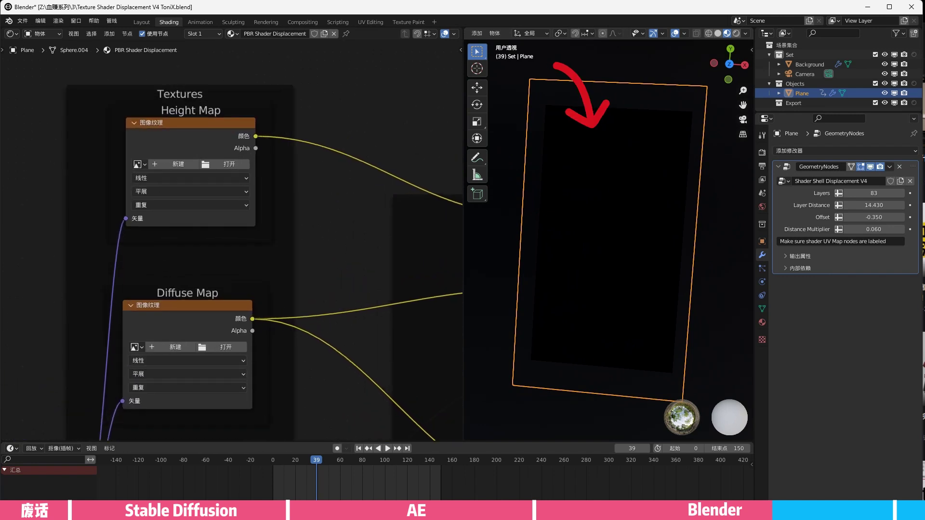
left_click(229, 164)
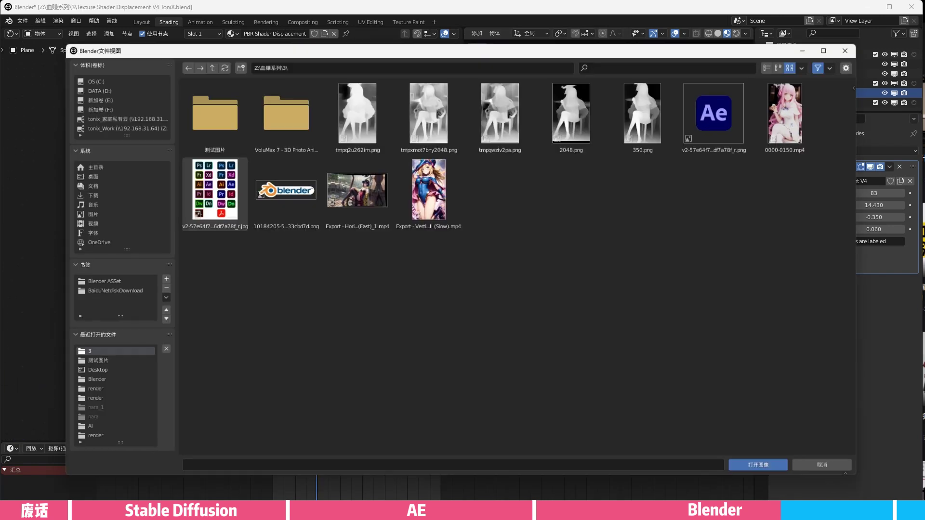
left_click(501, 114)
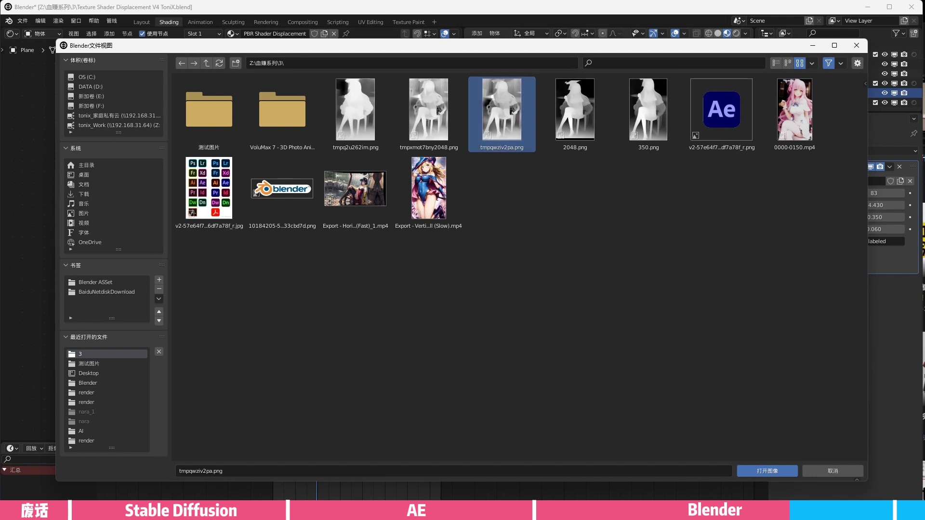
key("Return")
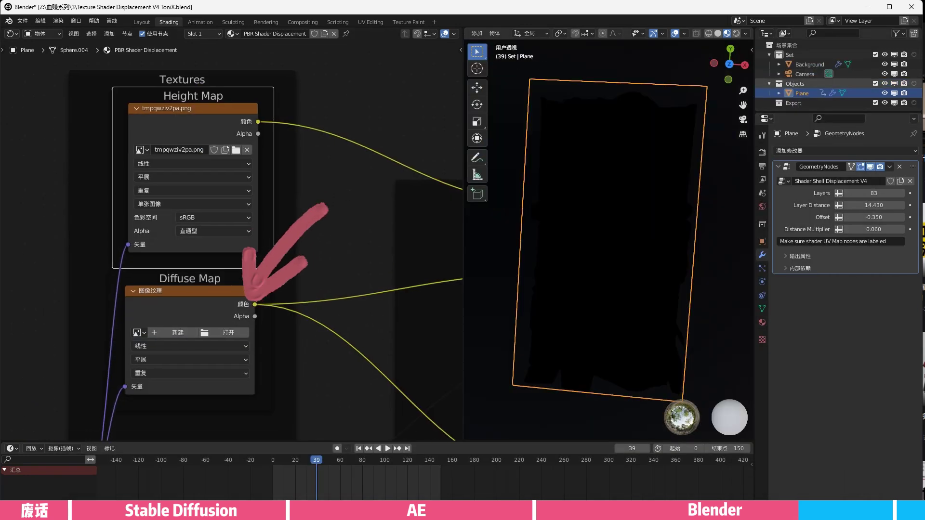
- Load 196249.png from the 测试图片 folder into the Diffuse Map node
scroll(232, 241, "down", 3, "shift")
left_click(229, 410)
double_click(208, 114)
left_click(207, 101)
key("Return")
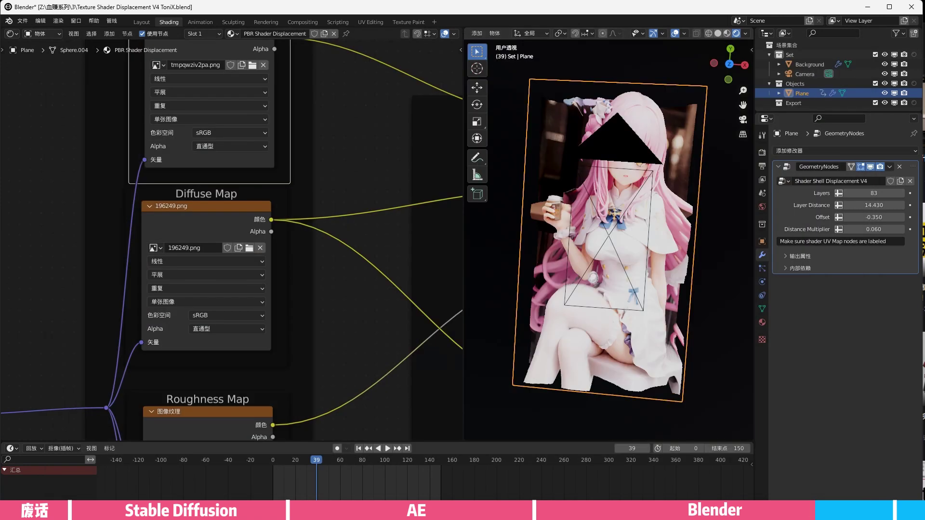
- Play the parallax animation in camera view and check the camera and Plane transforms
key("KP_0")
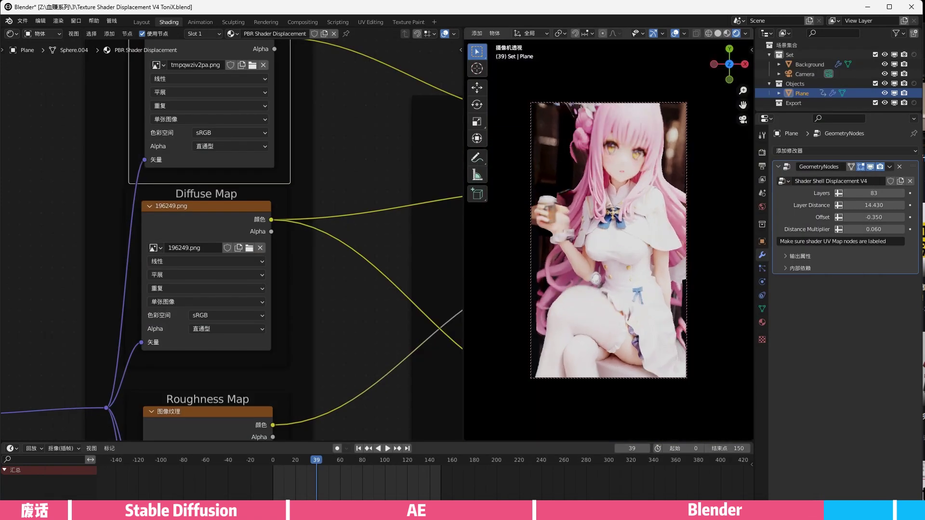
key("space")
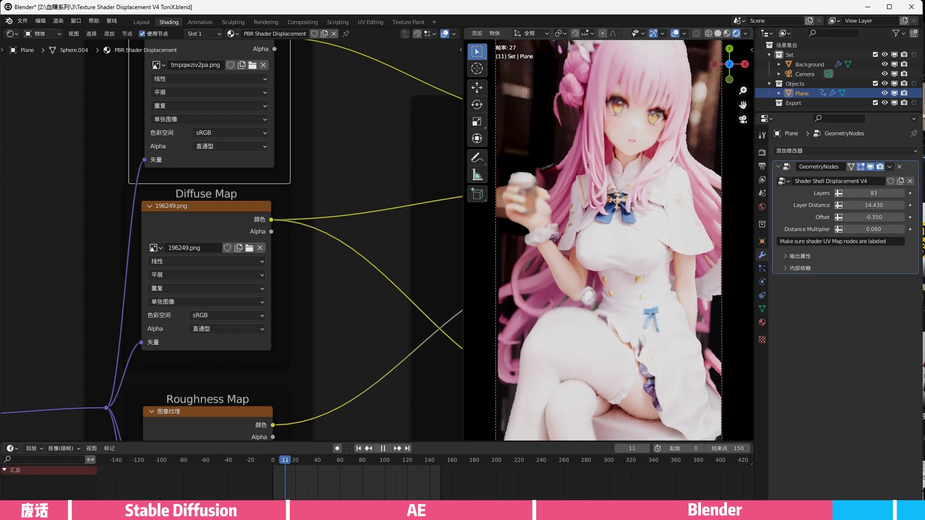
left_click(804, 73)
key("n")
left_click(801, 93)
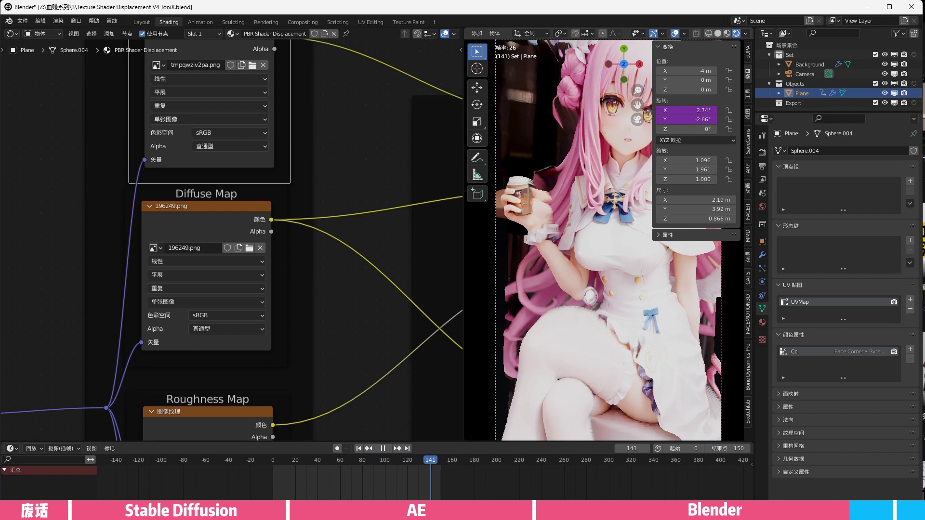
key("n")
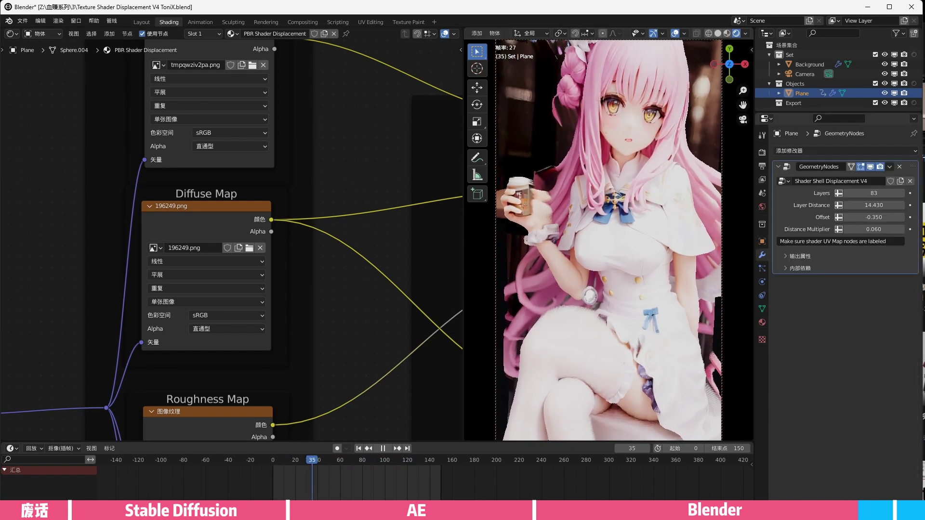